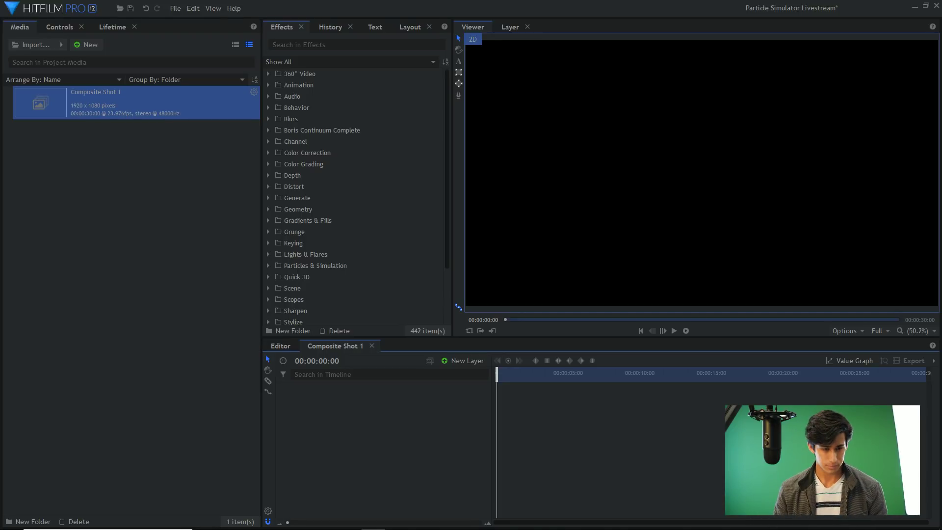
- Find the Particle Simulator effect by searching for "partic" and add it as a layer to the Composite Shot 1 timeline
left_click(217, 191)
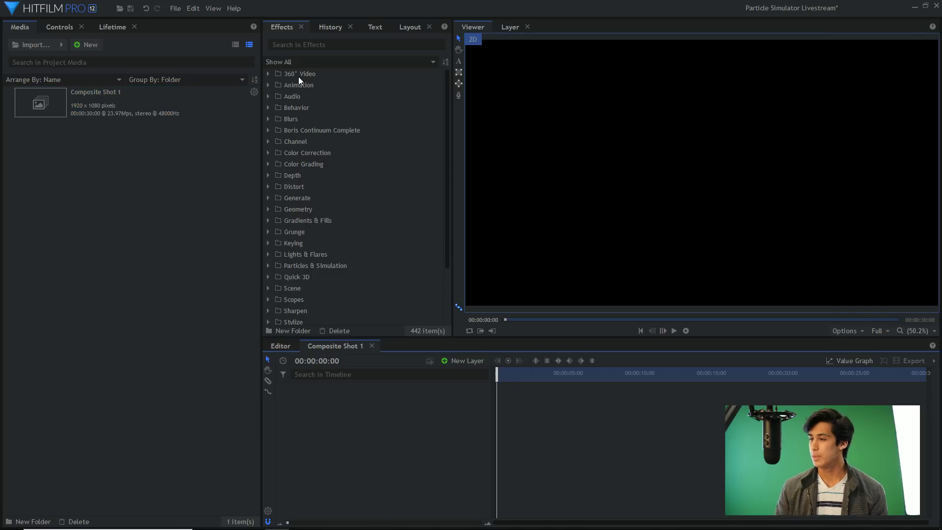
left_click(328, 43)
type("partic")
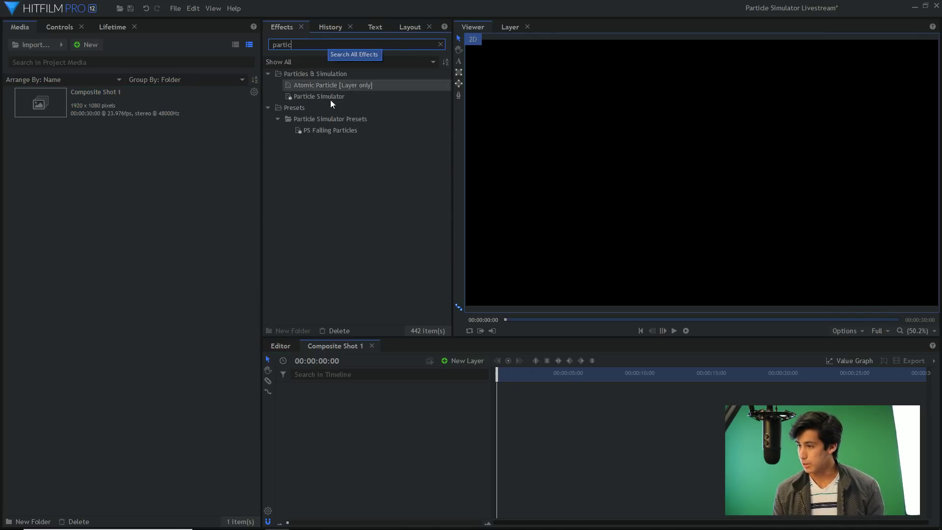
left_click_drag(320, 96, 379, 424)
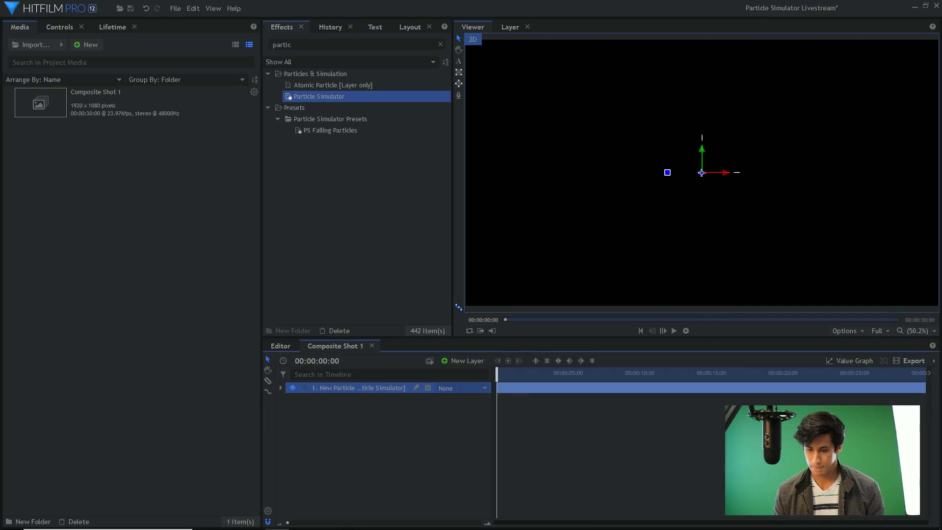
left_click(413, 422)
left_click(344, 388)
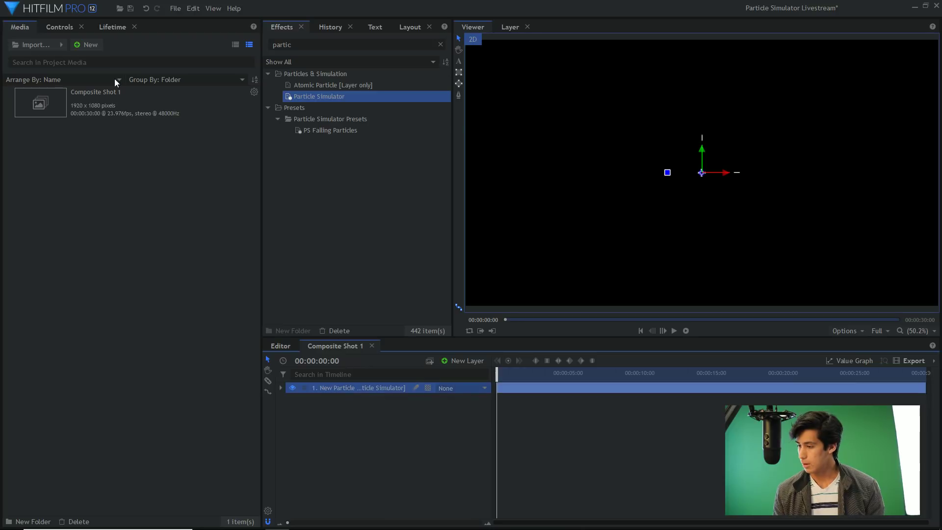
- Set the emitter shape of the Particle Simulator layer to Cube
left_click(60, 29)
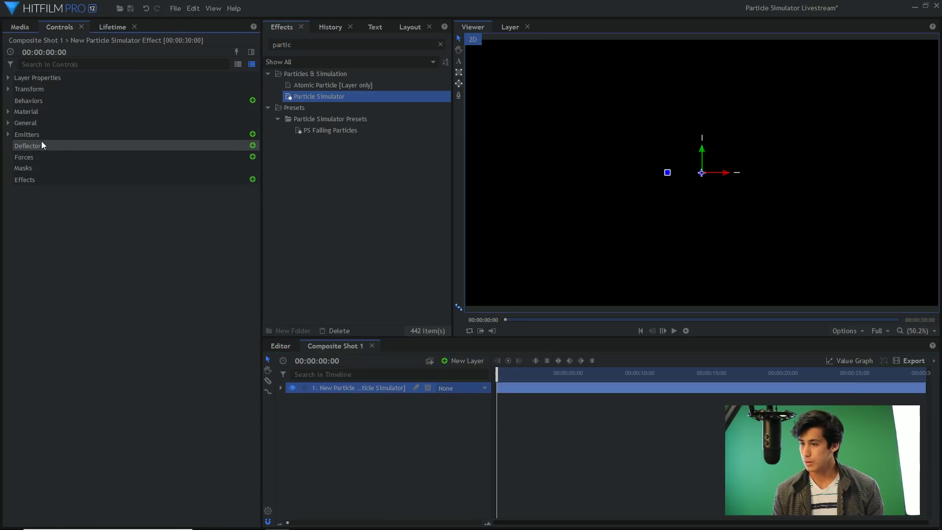
left_click(11, 135)
left_click(17, 146)
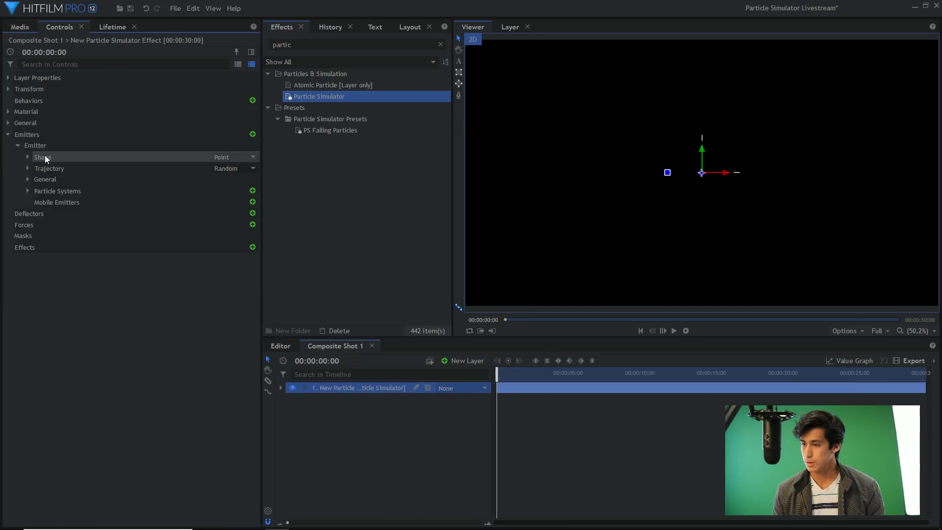
left_click(54, 147)
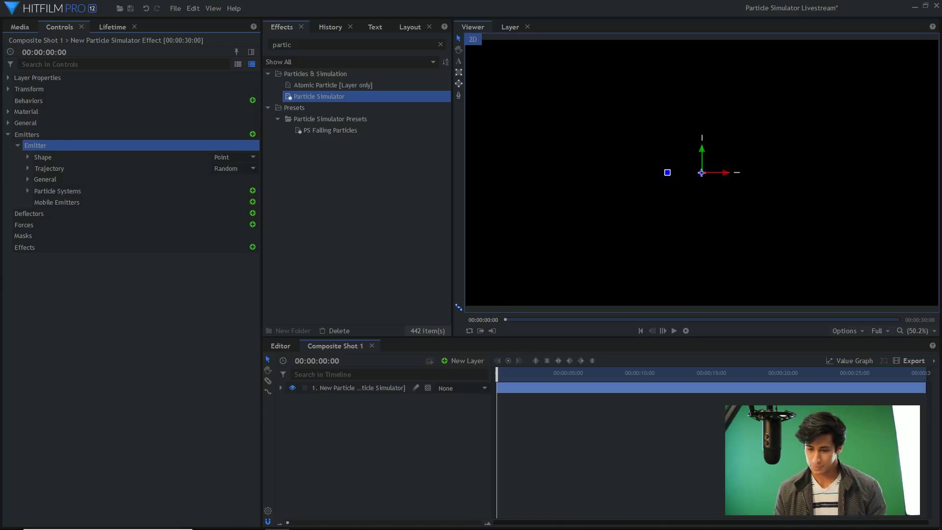
left_click(231, 262)
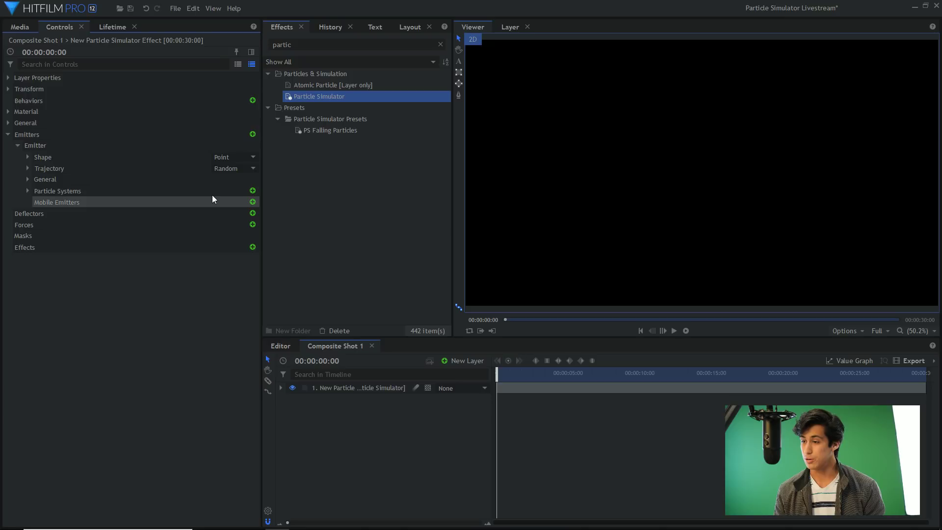
left_click(226, 157)
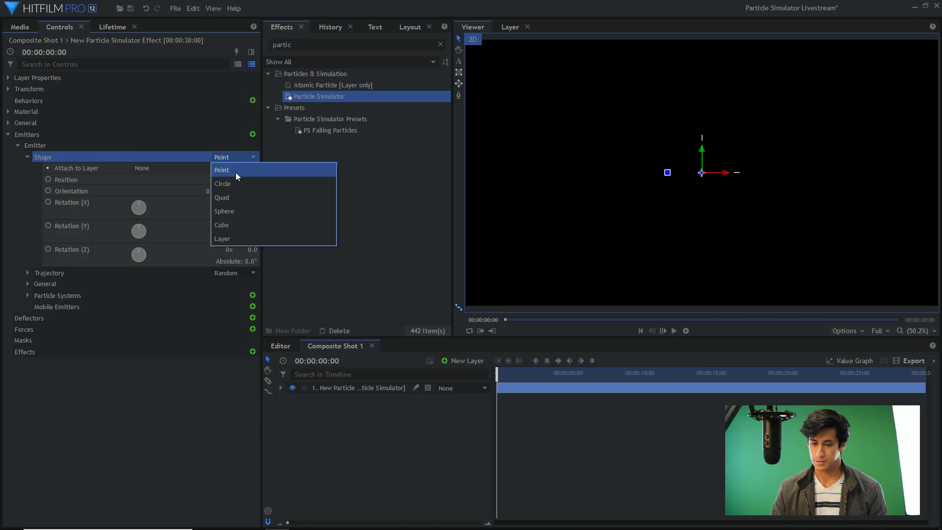
left_click(235, 173)
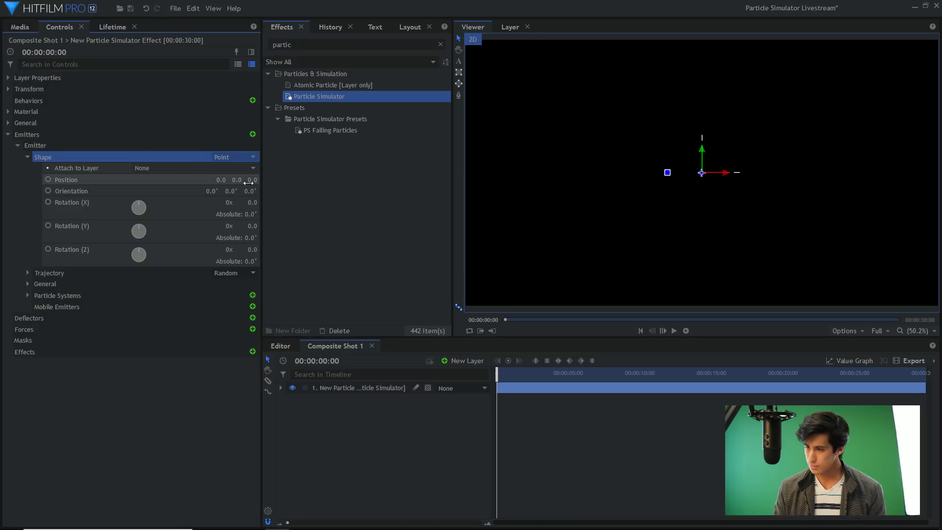
left_click(235, 158)
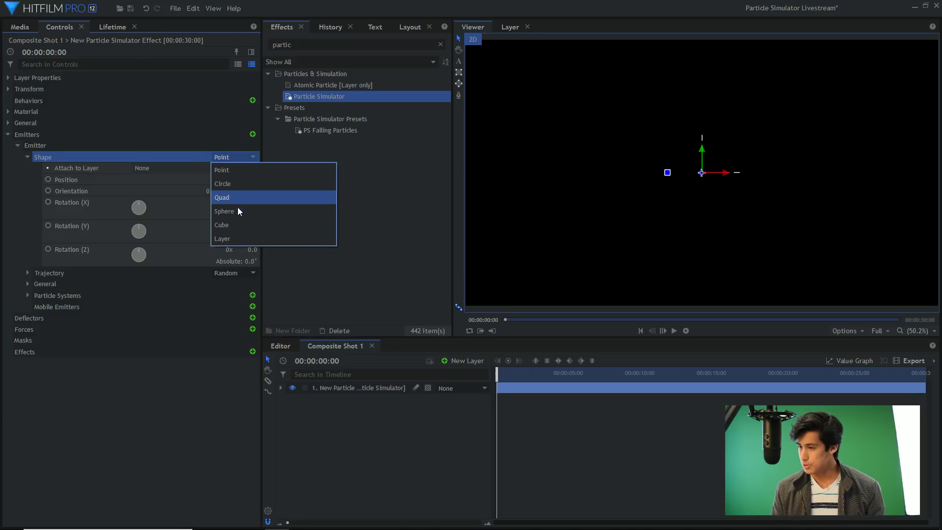
left_click(238, 225)
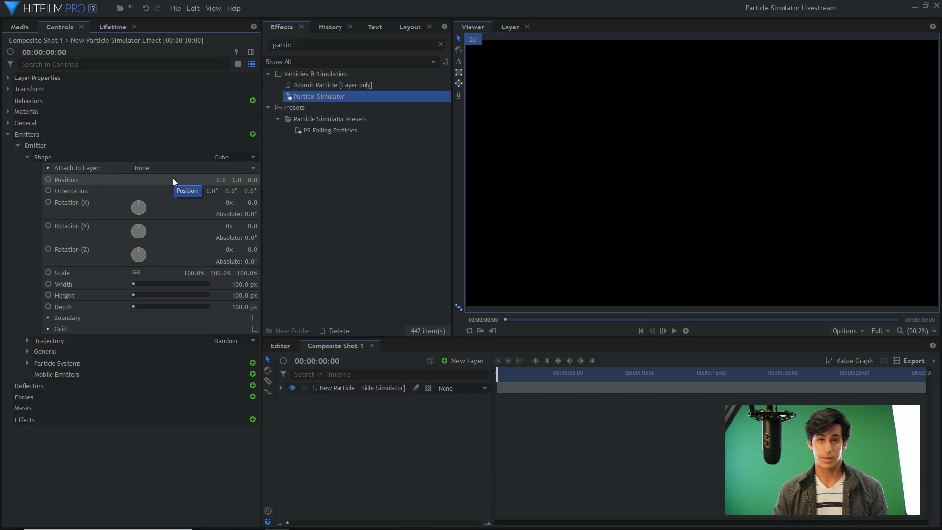
- Add a camera to the composite shot and enlarge the cube emitter to 1217 px wide, 367 px high and 1483 px deep
left_click(186, 165)
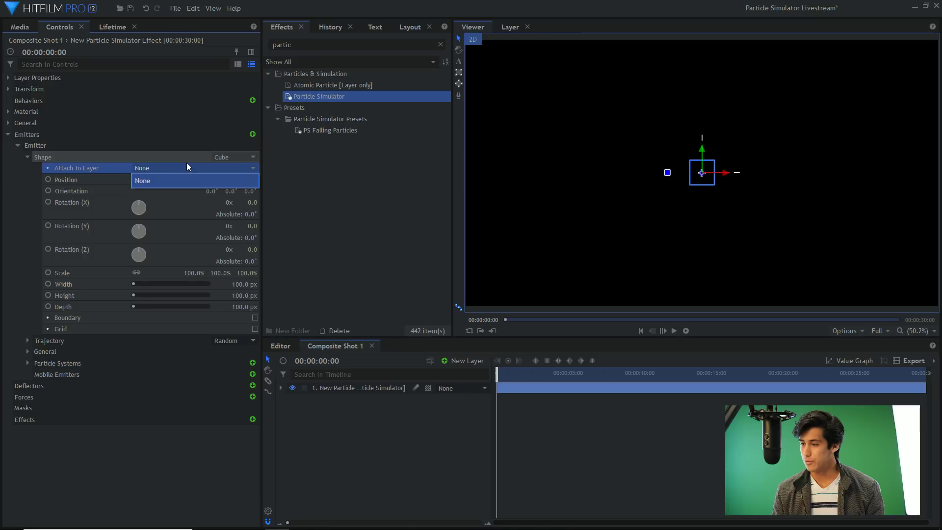
key("ctrl+alt+c")
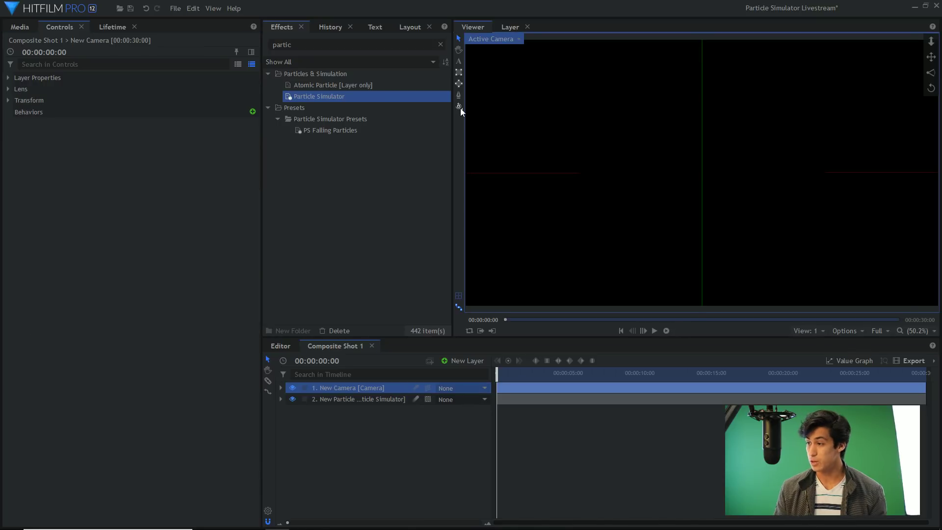
left_click(351, 398)
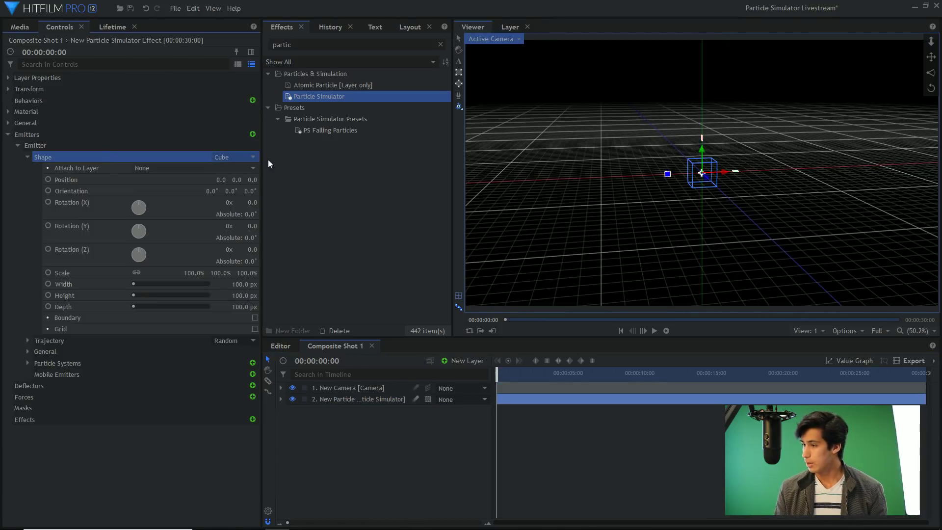
left_click(120, 156)
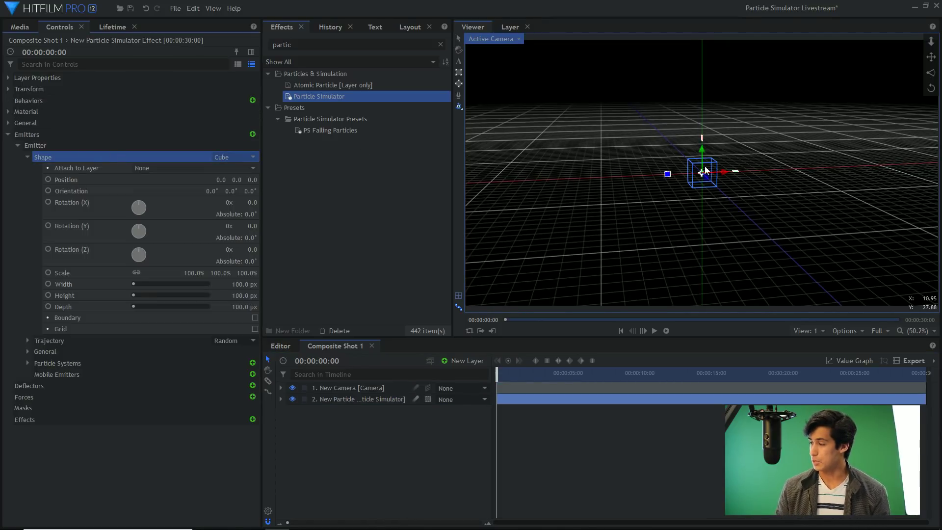
left_click_drag(244, 295, 270, 297)
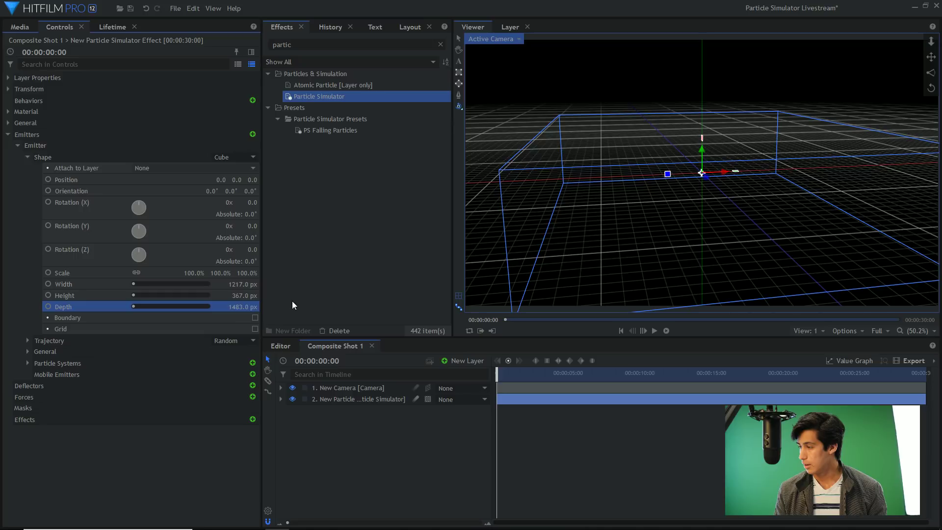
- Scrub through the first seconds of the timeline to preview particles being emitted from the enlarged cube
left_click(538, 372)
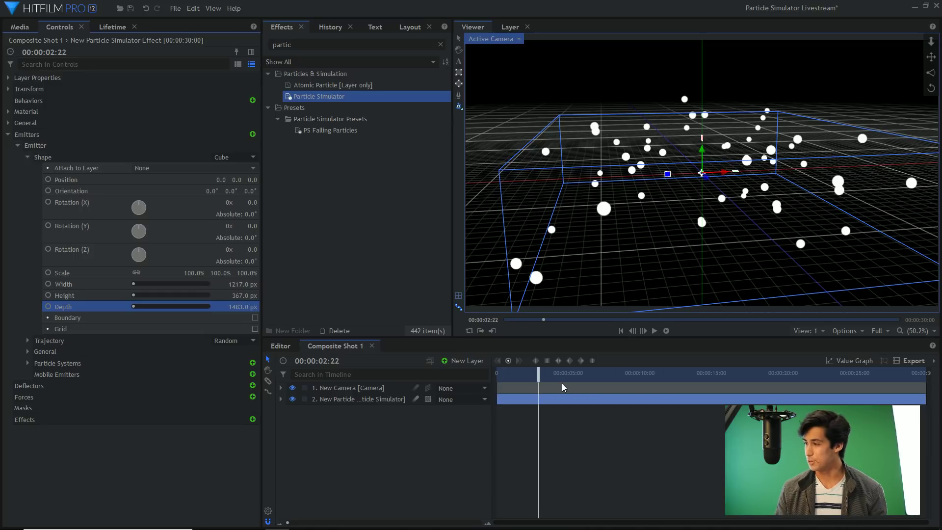
left_click_drag(538, 373, 472, 380)
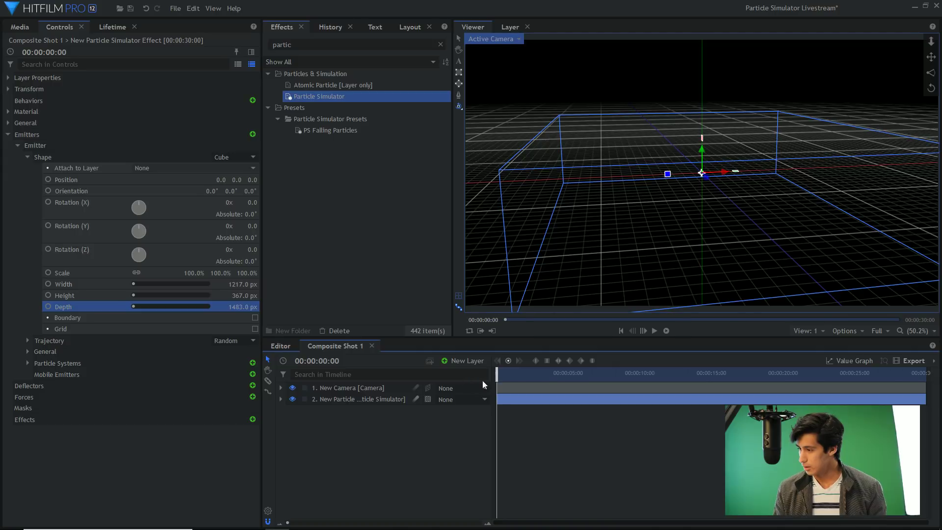
left_click(526, 373)
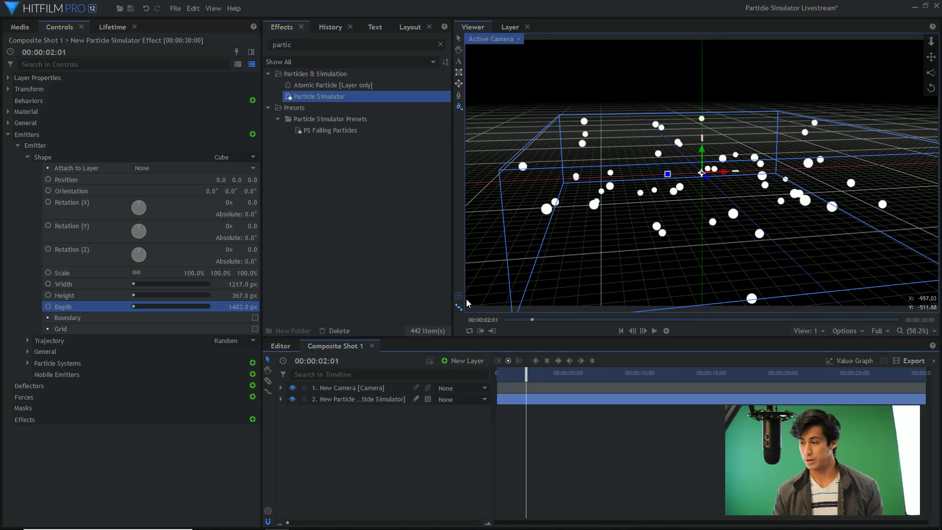
left_click(412, 442)
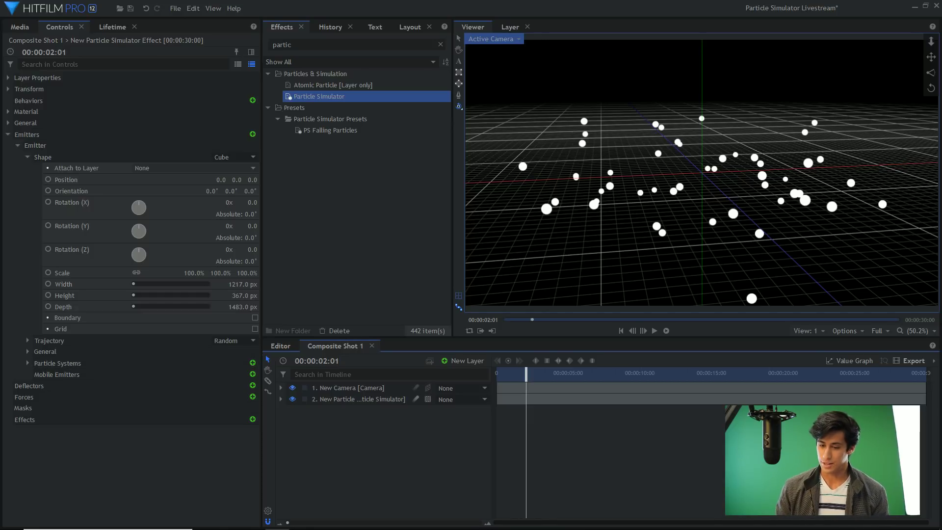
left_click(372, 398)
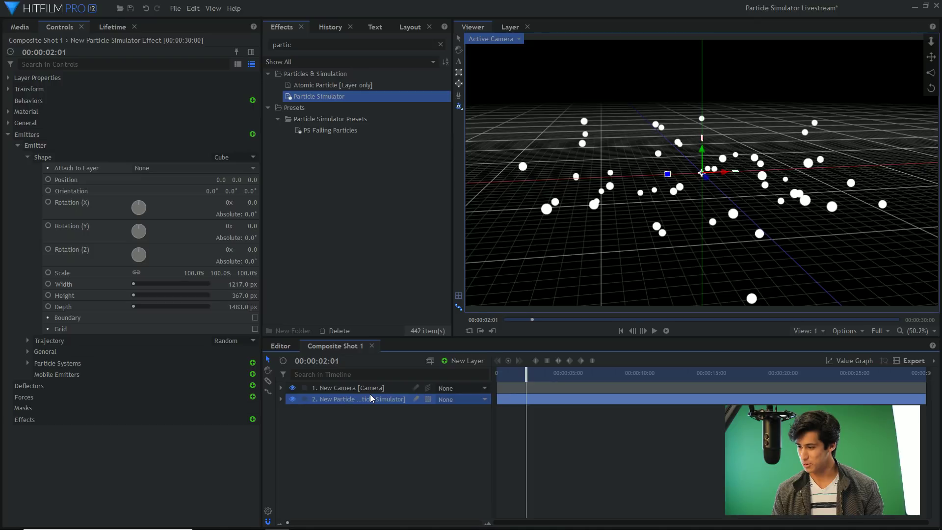
left_click(411, 444)
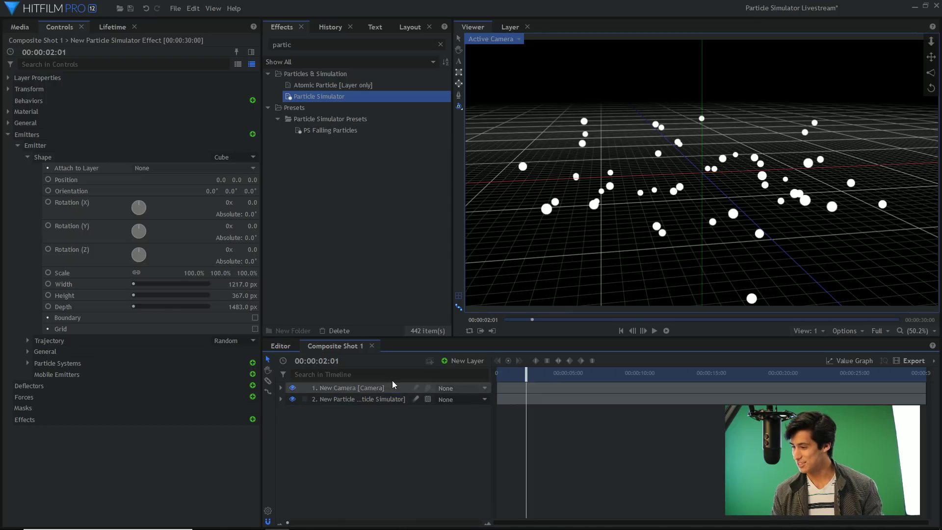
left_click(391, 399)
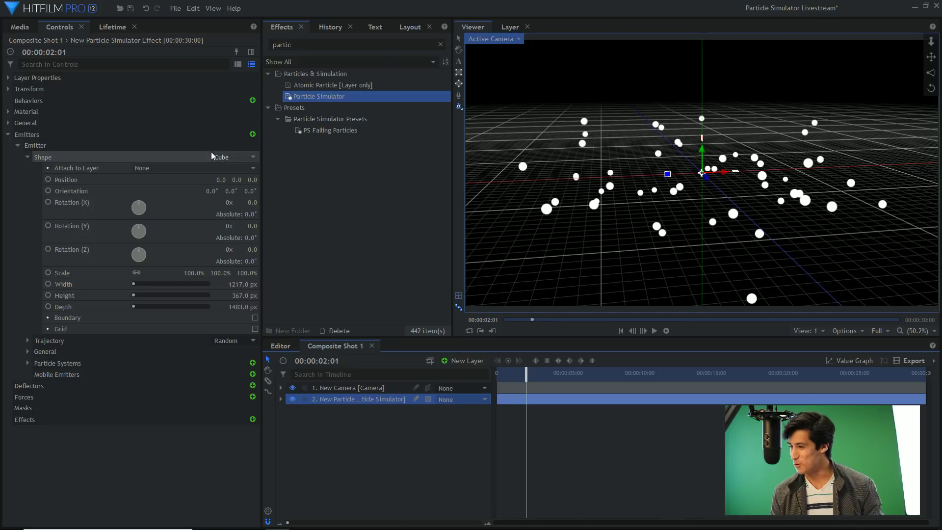
left_click(67, 157)
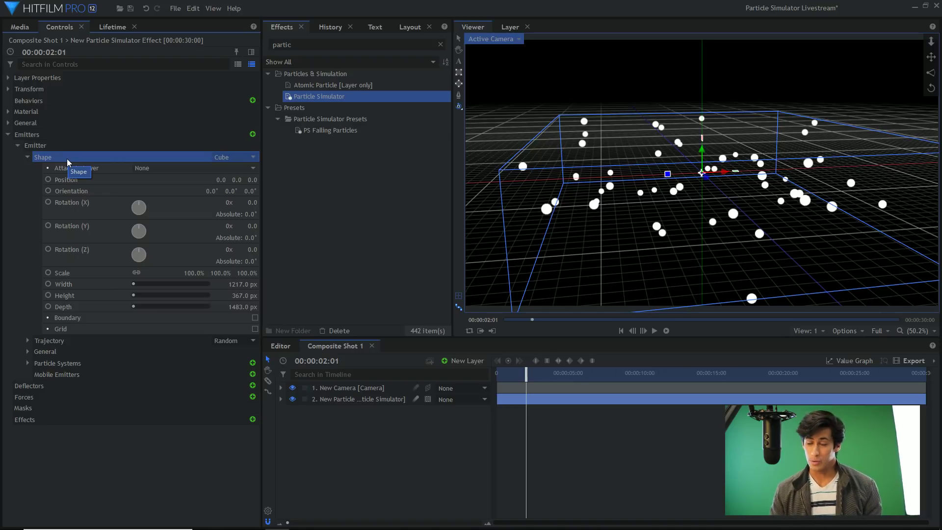
- Preview the emitter with the Cone trajectory in playback and undo the trajectory change
left_click(28, 158)
left_click(81, 169)
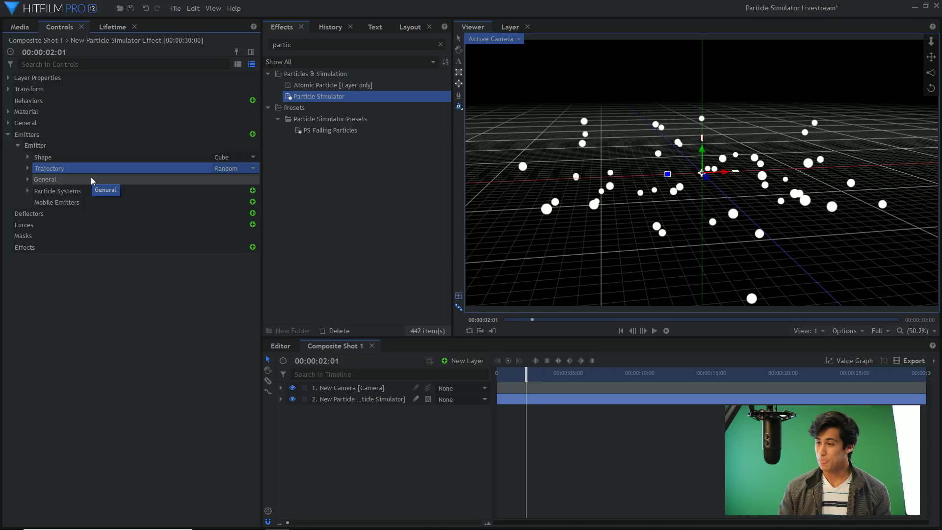
left_click(230, 168)
left_click(234, 185)
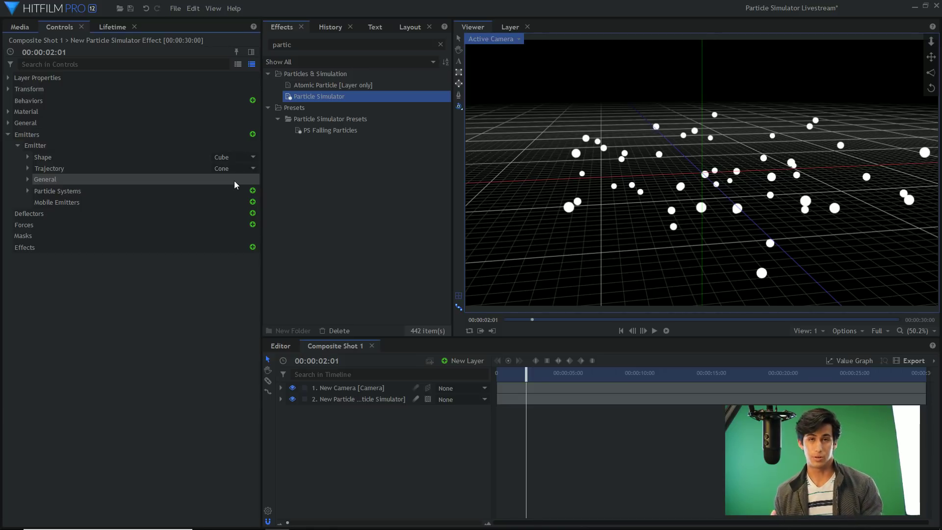
key("space")
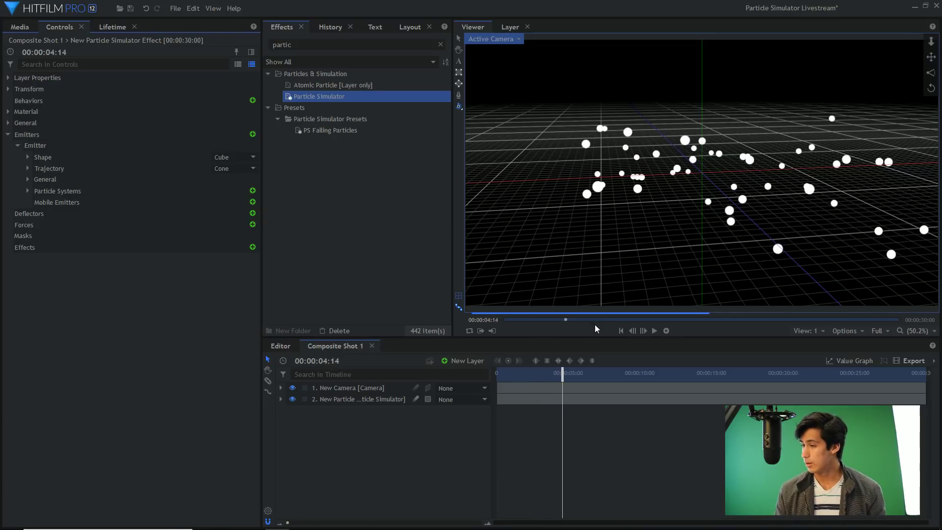
key("ctrl+z")
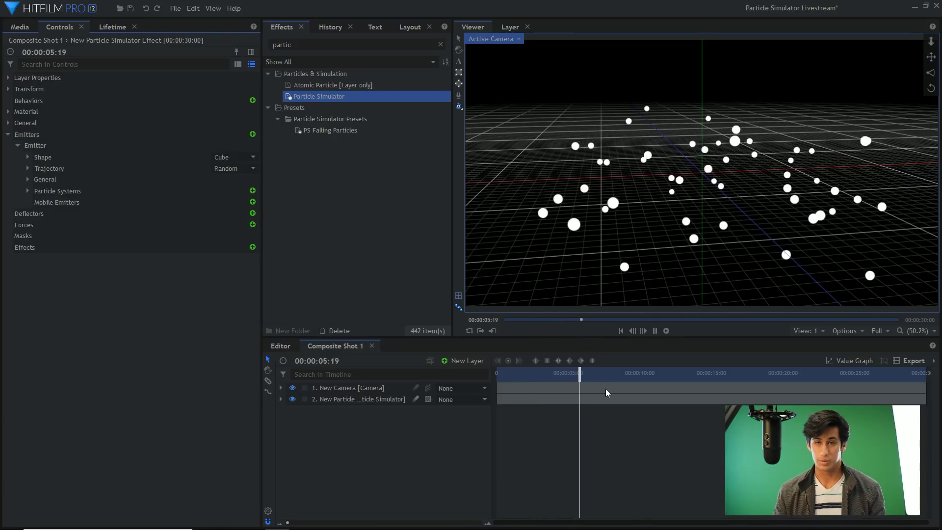
key("space")
- Switch the emitter's trajectory to Cone and back to Random, playing the particles to compare the two
left_click(240, 169)
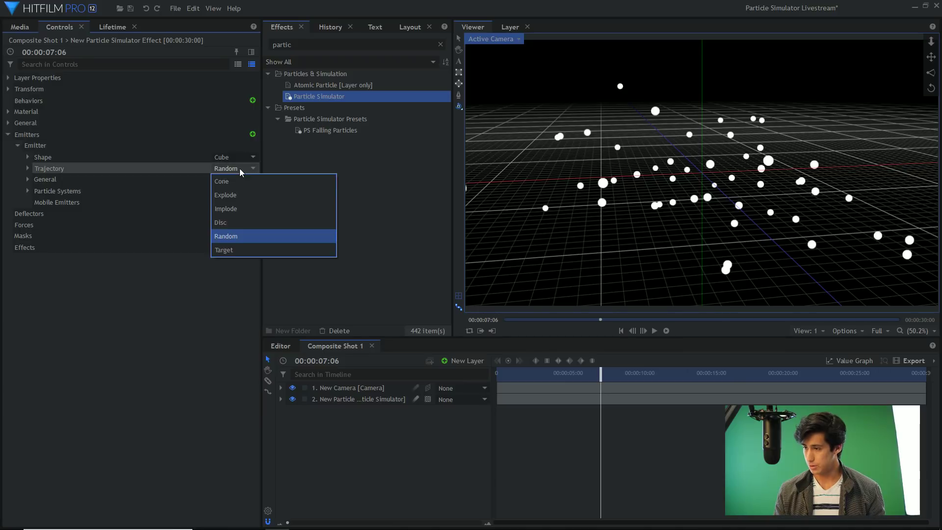
left_click(241, 183)
left_click(241, 168)
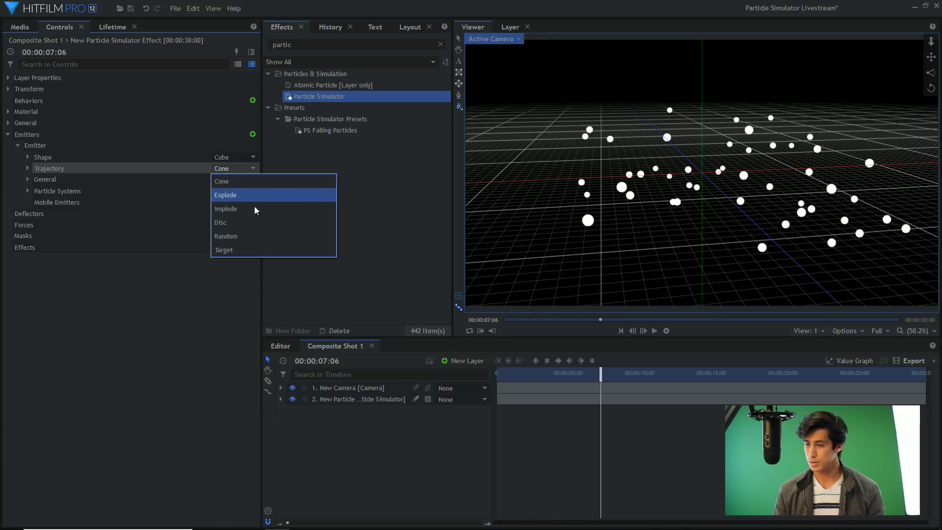
left_click(252, 235)
key("space")
- Try the Target trajectory on the emitter and preview the particle motion in playback
left_click(225, 170)
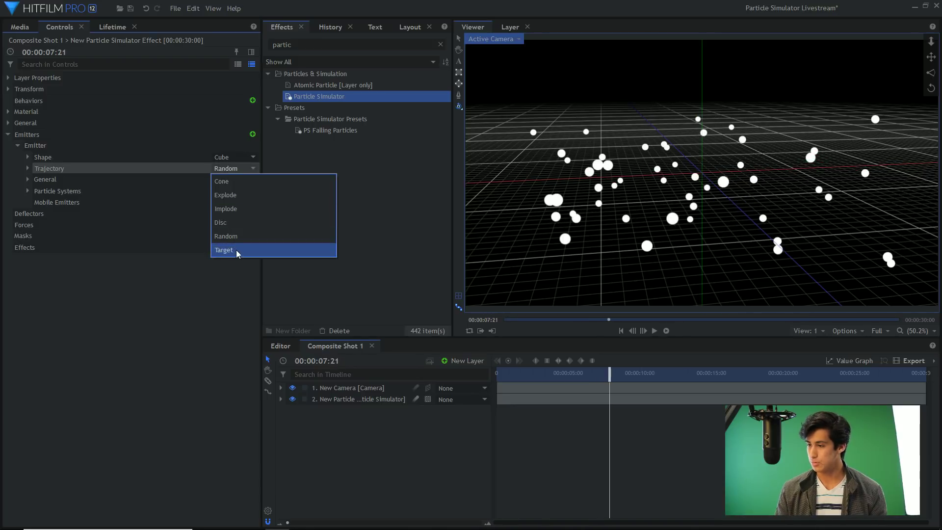
left_click(238, 250)
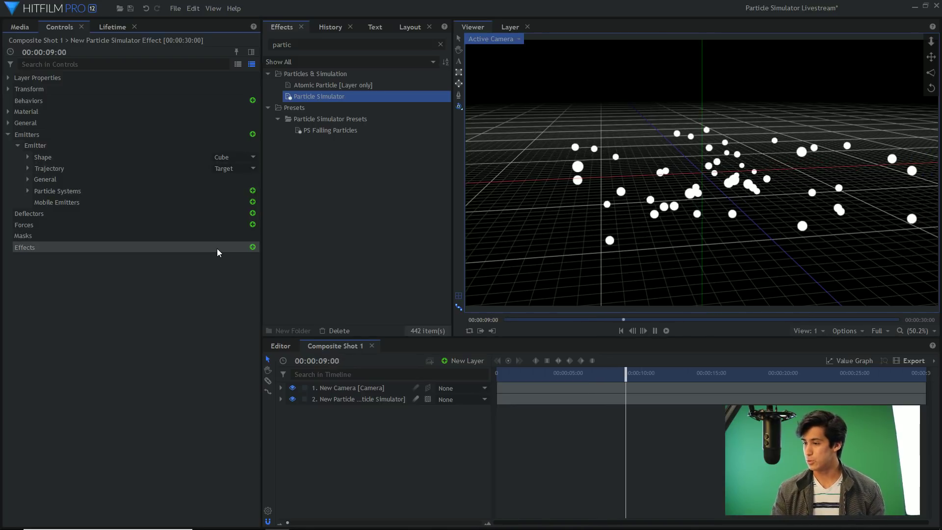
key("space")
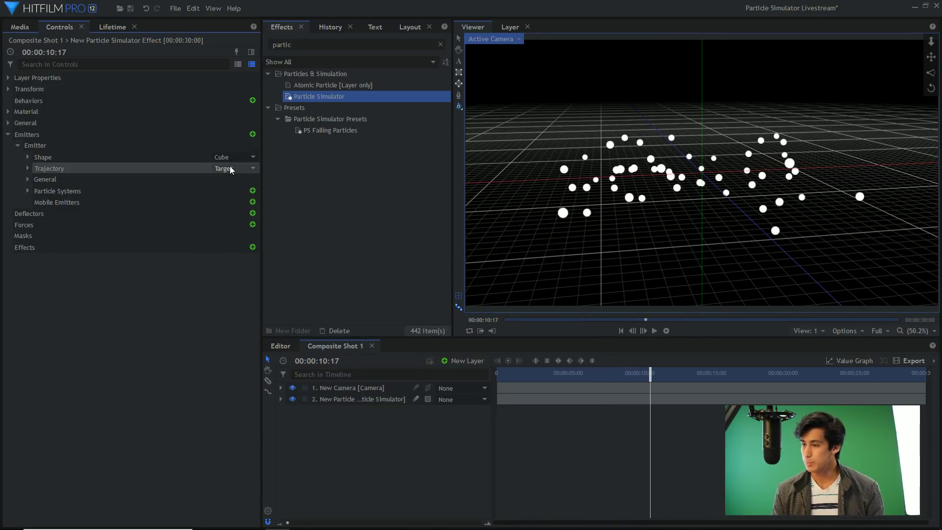
- Set the emitter's trajectory to Cone and expand its trajectory settings
left_click(228, 168)
left_click(234, 180)
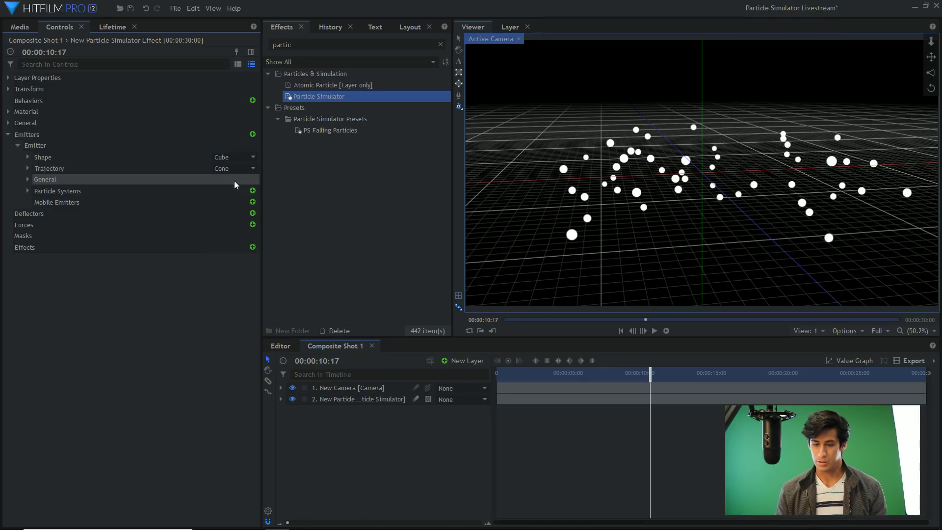
left_click(28, 168)
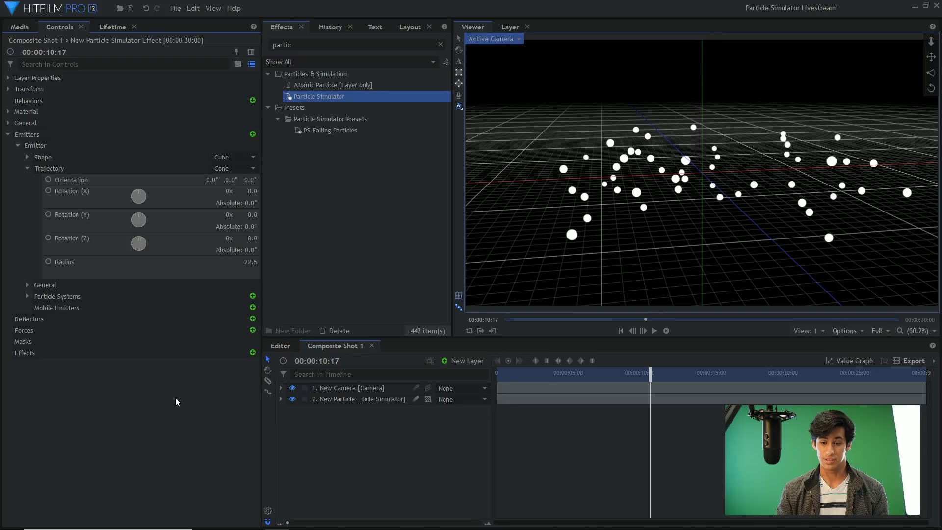
- Play the timeline from an earlier point, near five seconds, to examine the particle motion with the Cone trajectory
left_click(561, 373)
key("space")
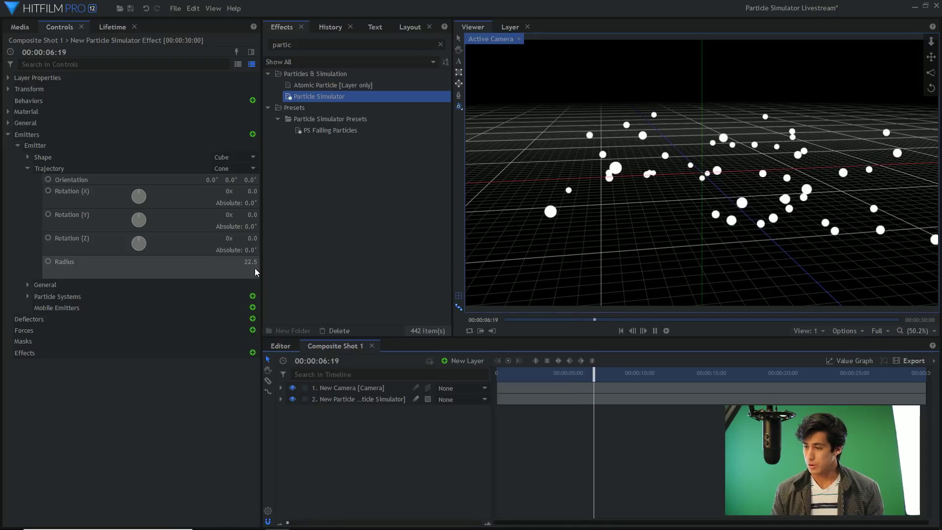
key("space")
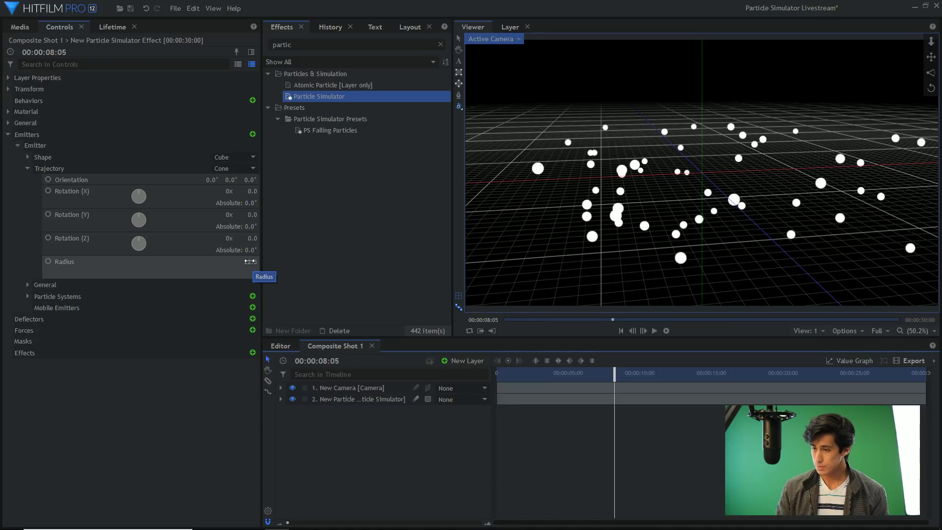
- Try a Cone trajectory radius of 0 and preview the particle motion in playback
left_click_drag(250, 261, 211, 261)
key("space")
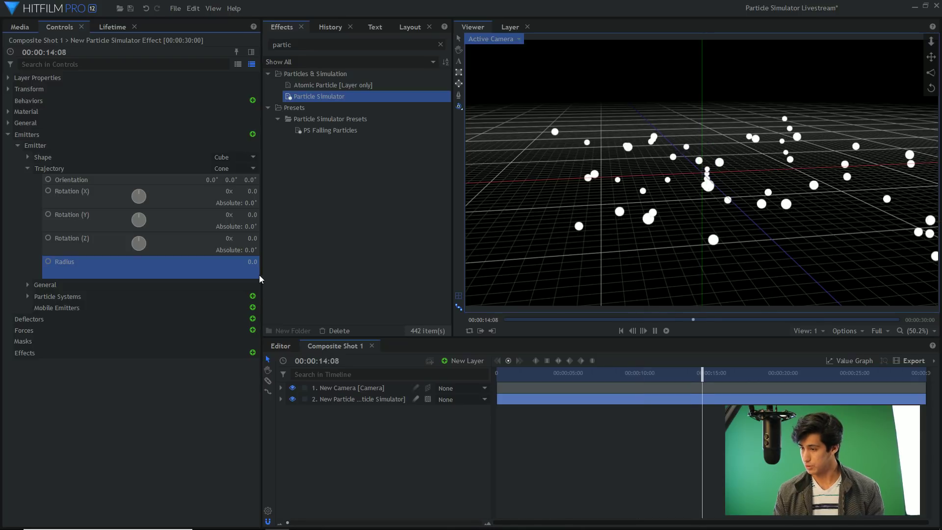
key("space")
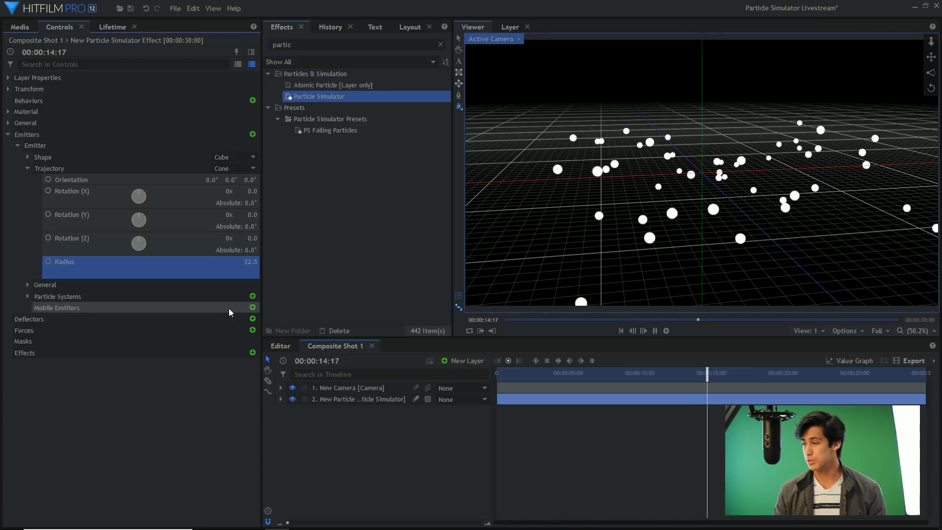